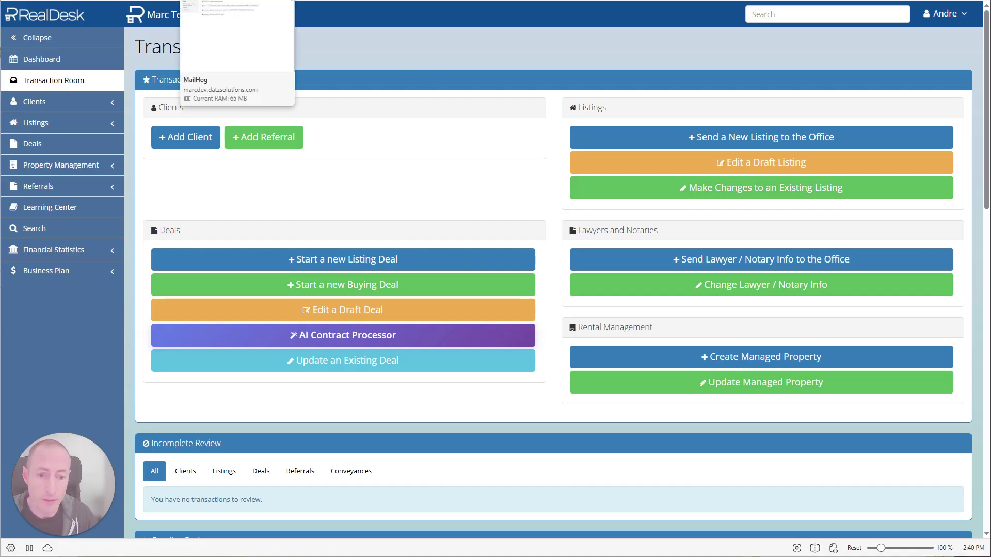
Open the 'Update Your Firm Deal' email for deal 00009-2026 and highlight its Transaction Room sentence
left_click(236, 1)
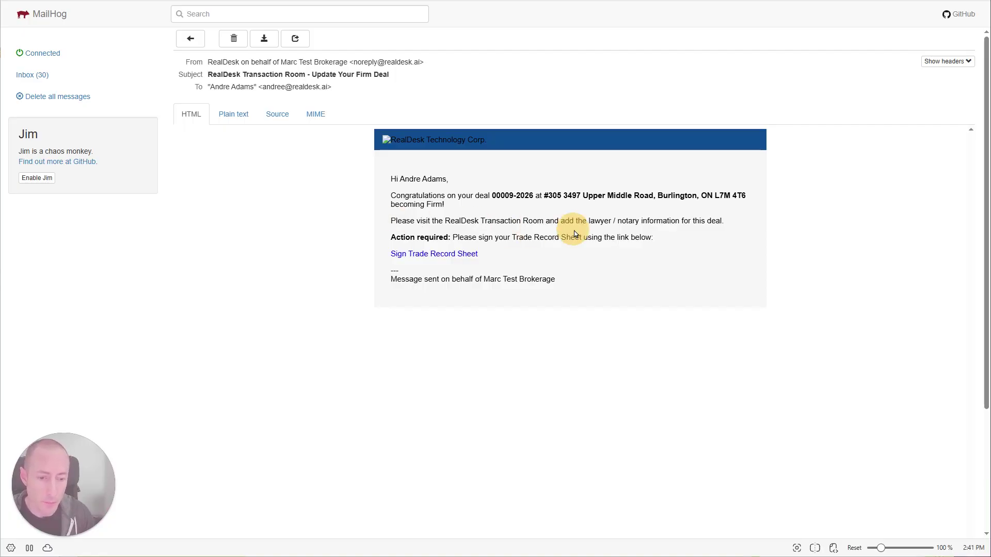
left_click_drag(394, 220, 528, 221)
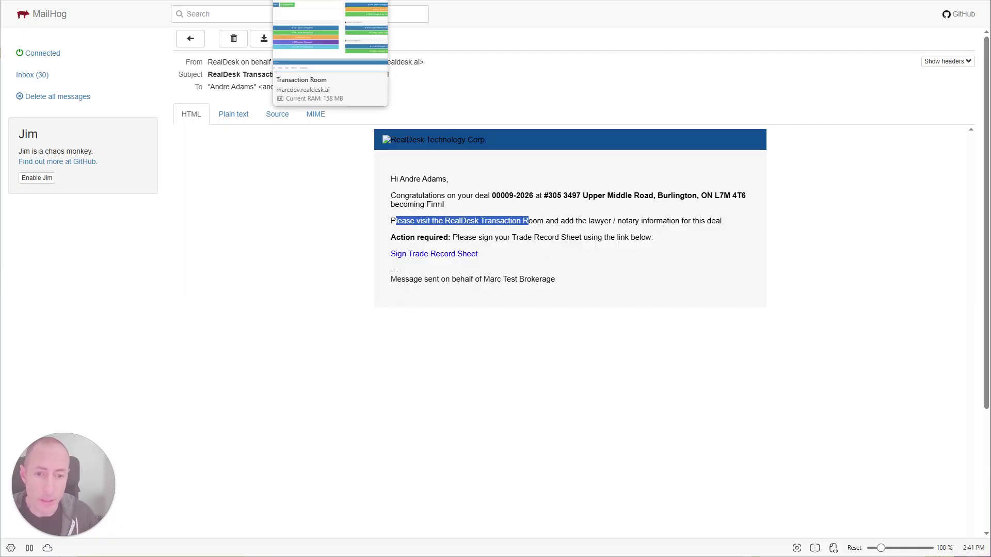
left_click(341, 6)
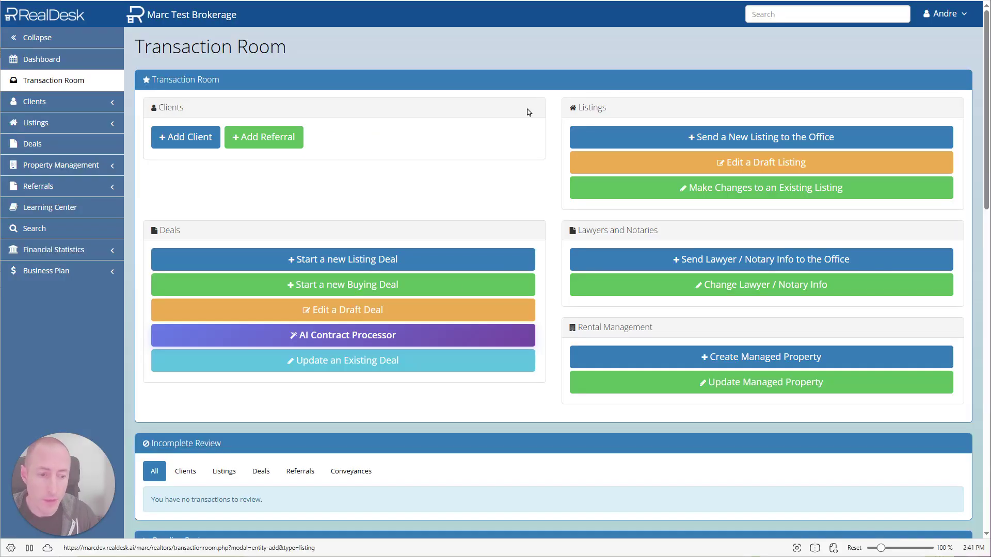
Open Send Lawyer / Notary Info for deal 00009-2026 and scroll through its Trade Record Sheet
left_click(740, 259)
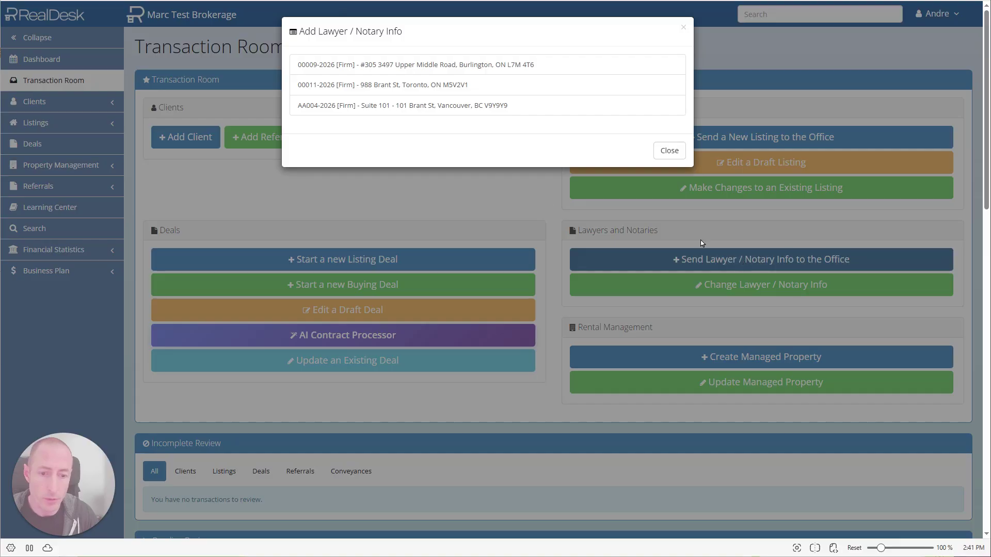
left_click(375, 66)
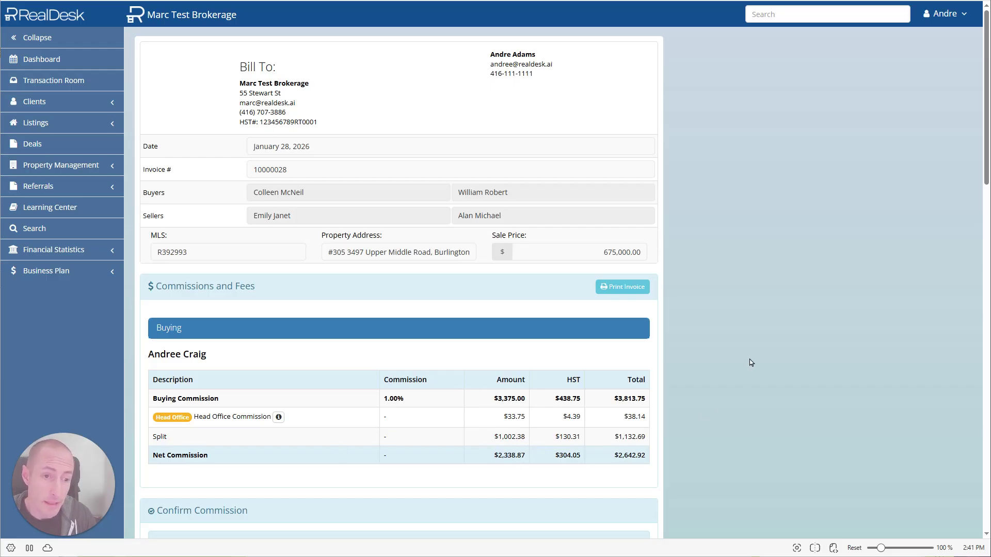
scroll(749, 362, "down", 8)
scroll(750, 363, "down", 1)
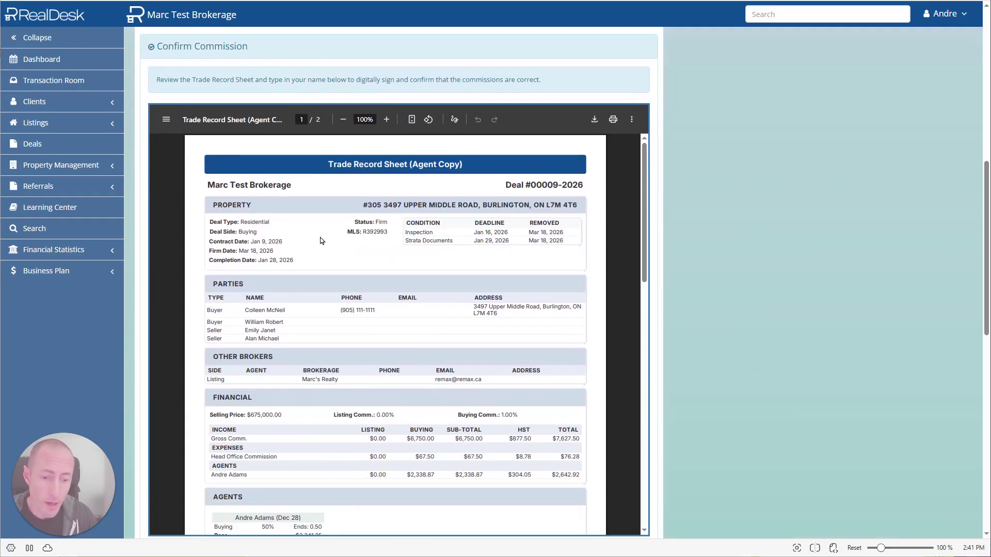
scroll(365, 426, "down", 1)
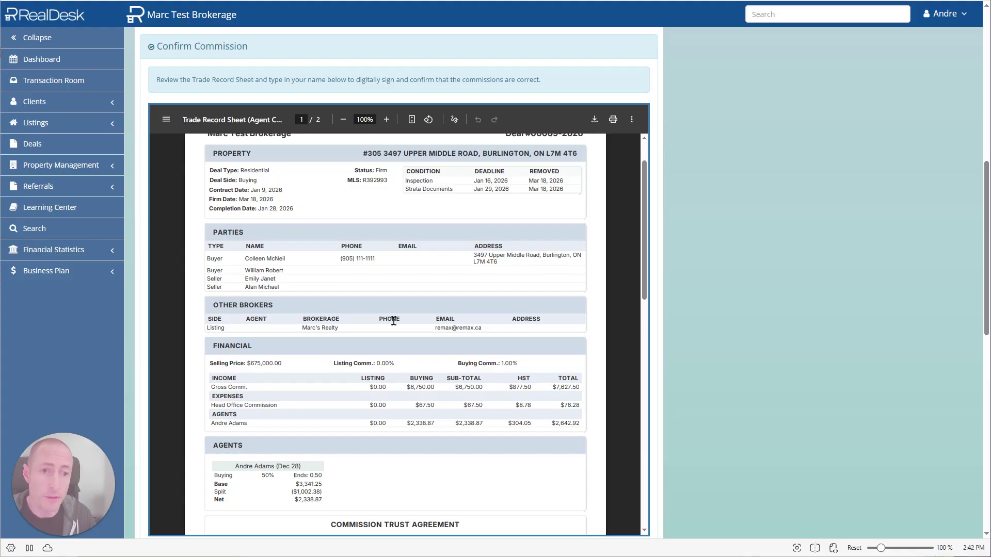
scroll(293, 447, "down", 1)
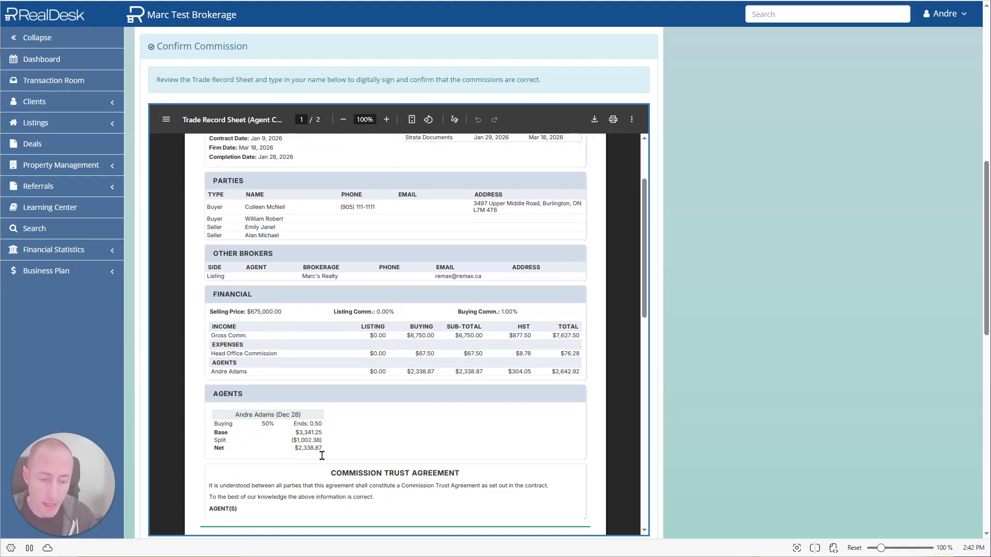
scroll(325, 453, "down", 1)
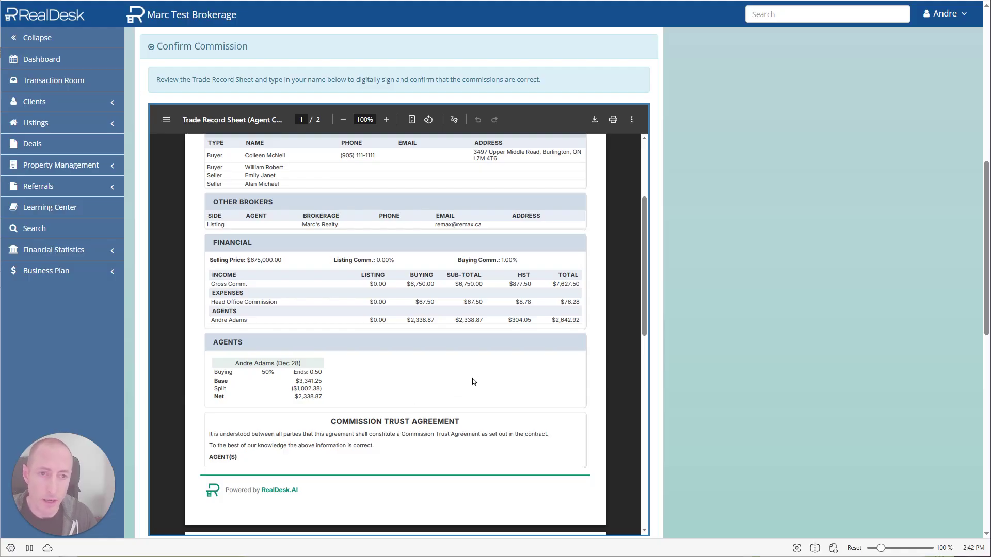
scroll(672, 251, "down", 2)
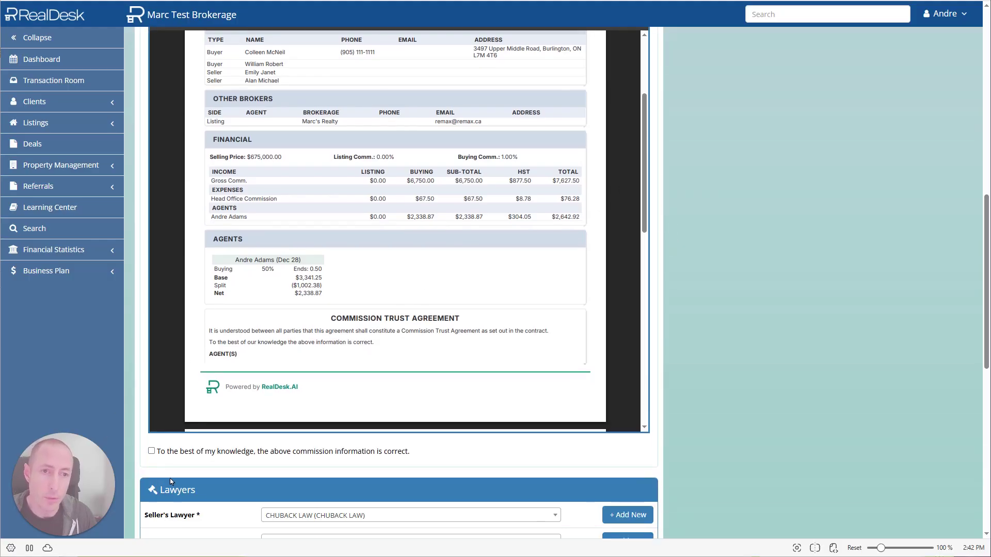
Tick the commission-accuracy confirmation and sign it with the agent's full name
left_click(152, 453)
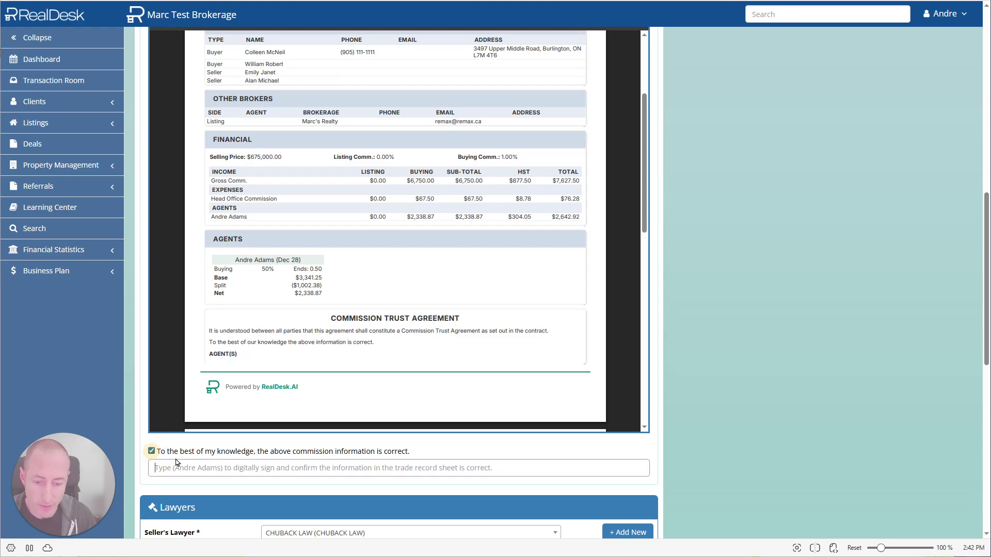
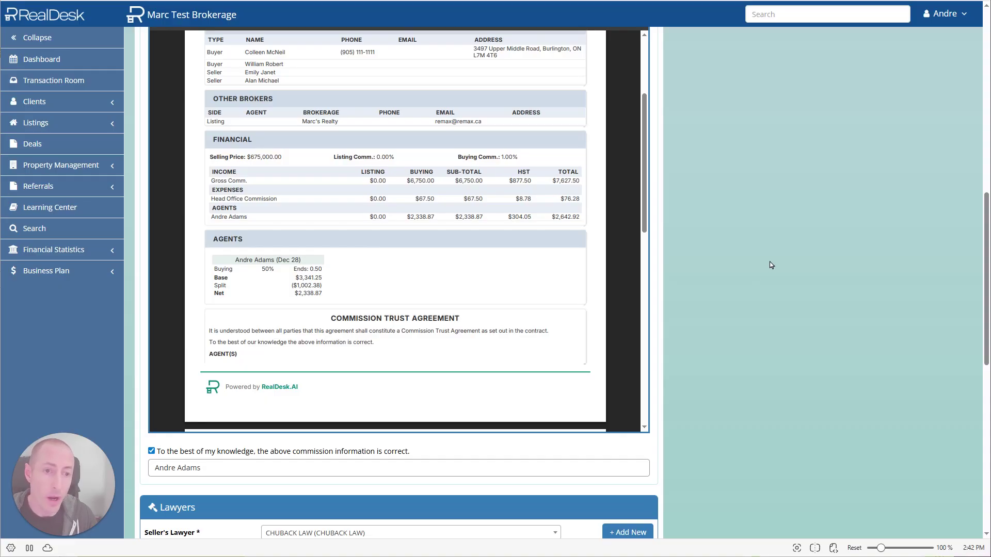
scroll(768, 263, "down", 3)
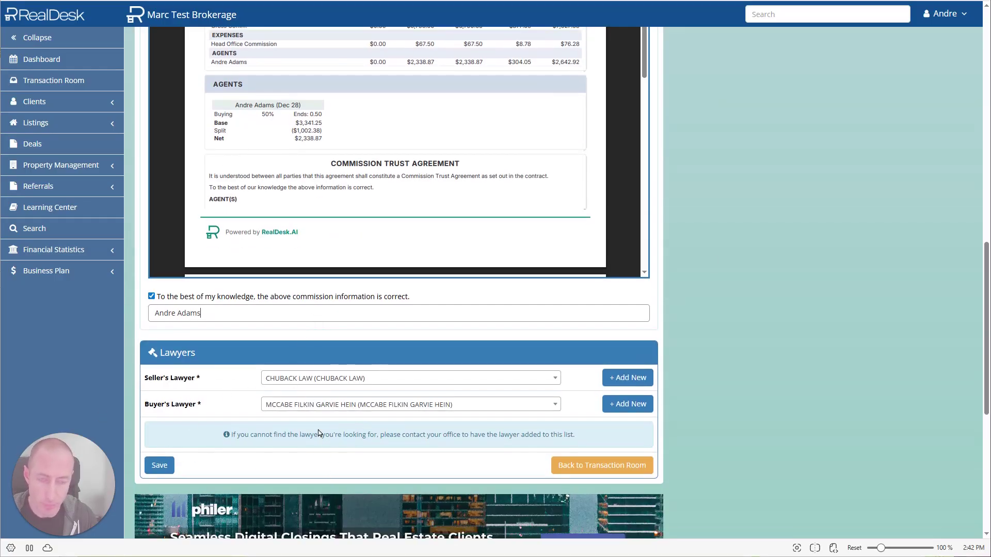
Review the seller's lawyer list and Add New form, leaving both lawyers unchanged
left_click(382, 378)
scroll(360, 449, "down", 3)
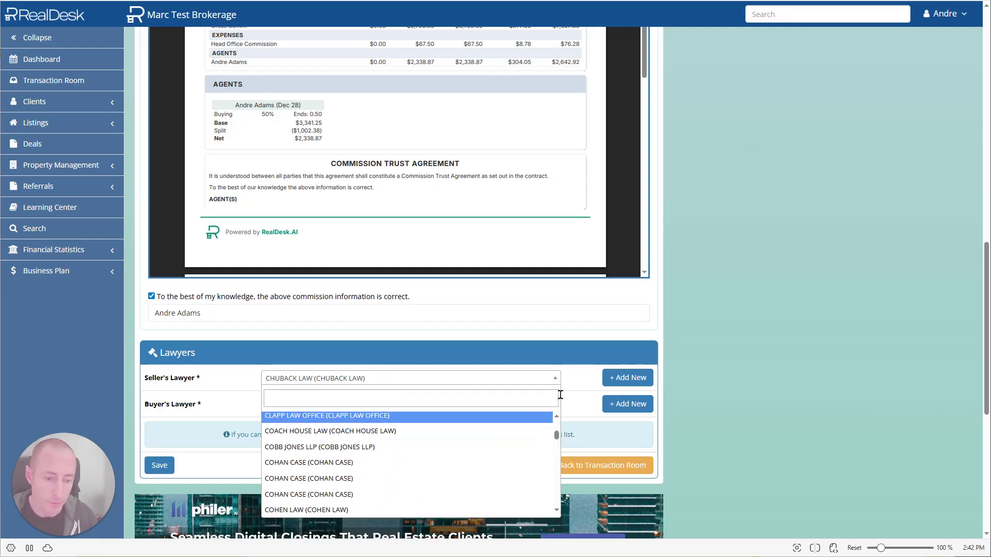
left_click(646, 314)
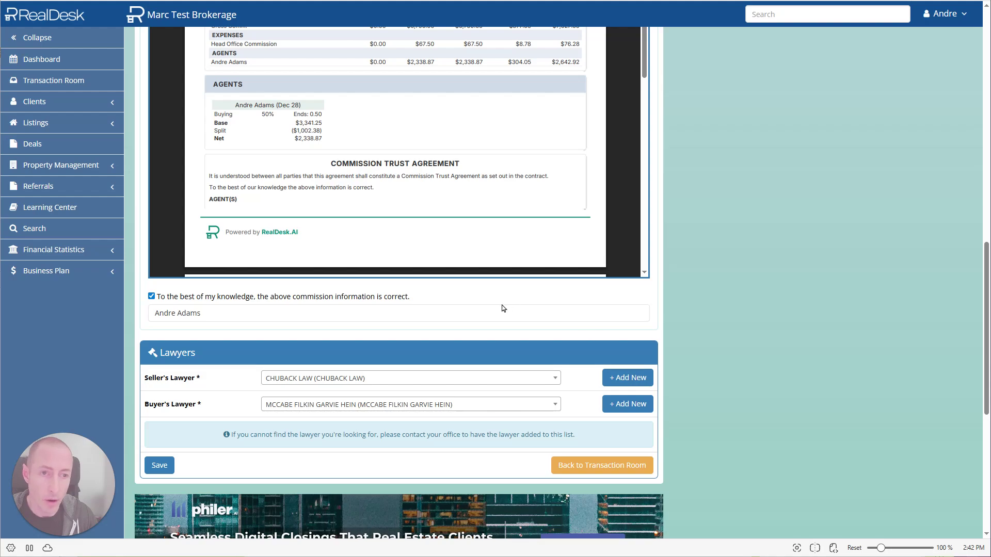
left_click(625, 377)
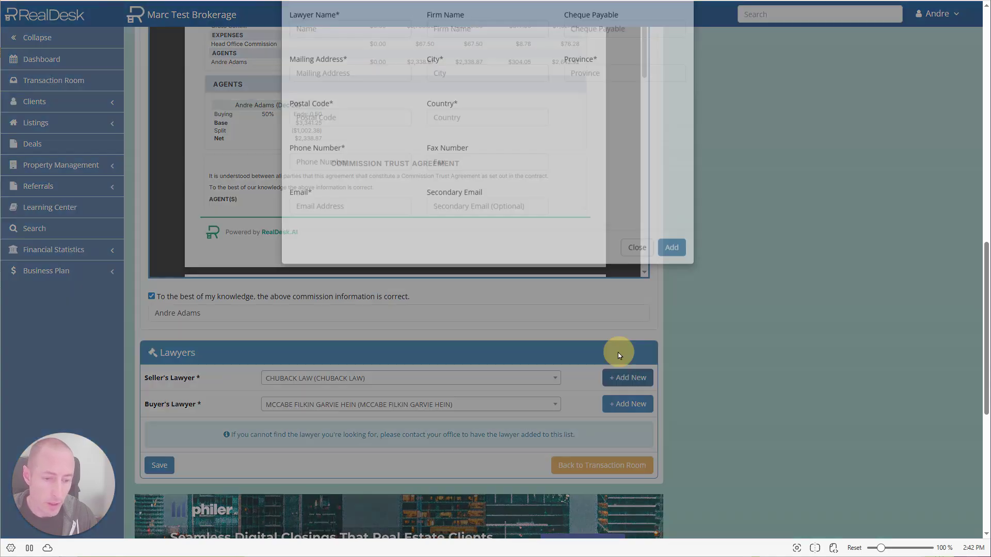
left_click(635, 292)
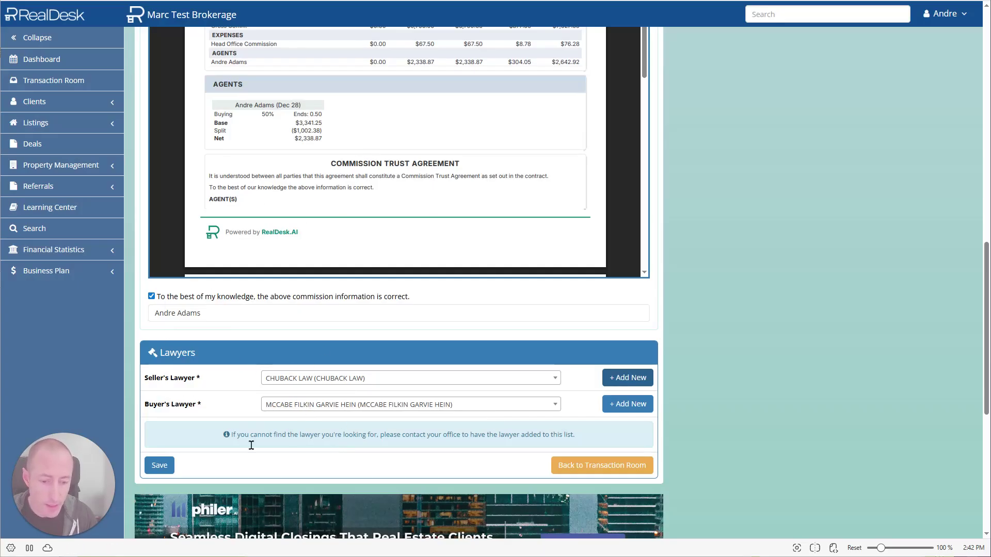
Save and confirm the signed commission details, then switch to the other agent's email
left_click(159, 465)
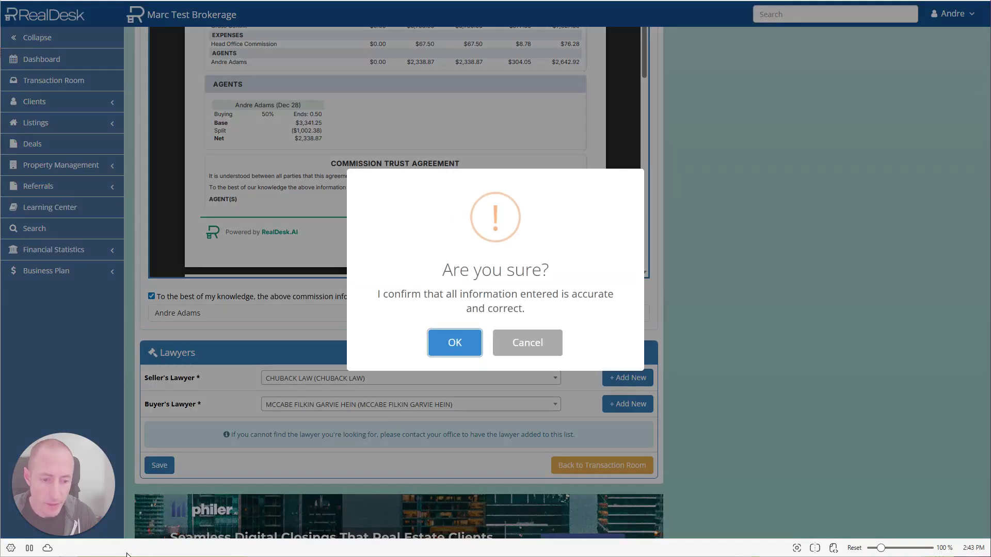
left_click(455, 344)
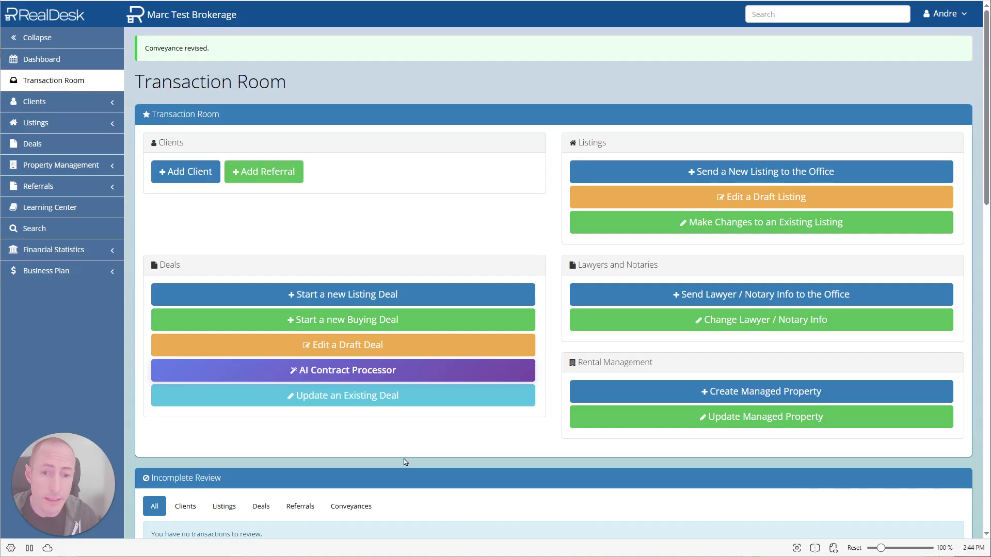
key("ctrl+Tab")
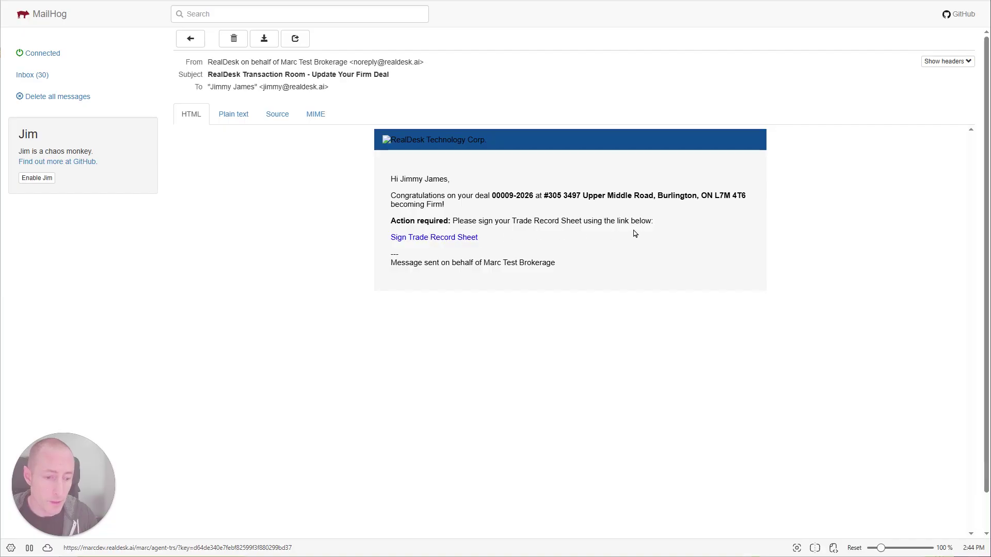
Follow the email's 'Sign Trade Record Sheet' link to deal 00001-2026's signing page
left_click(439, 237)
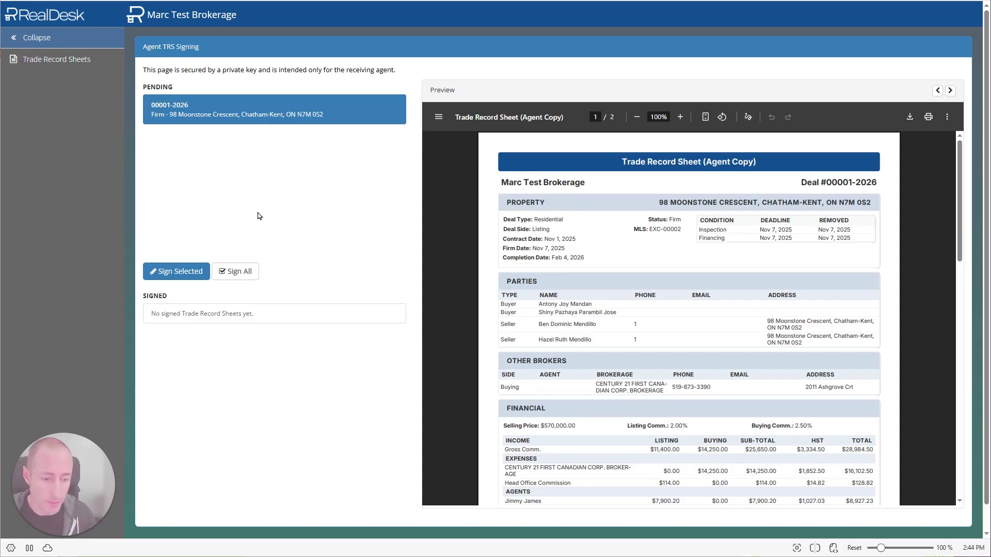
Review deal 00001-2026's Trade Record Sheet preview and sign it with Sign Selected
scroll(680, 351, "down", 2)
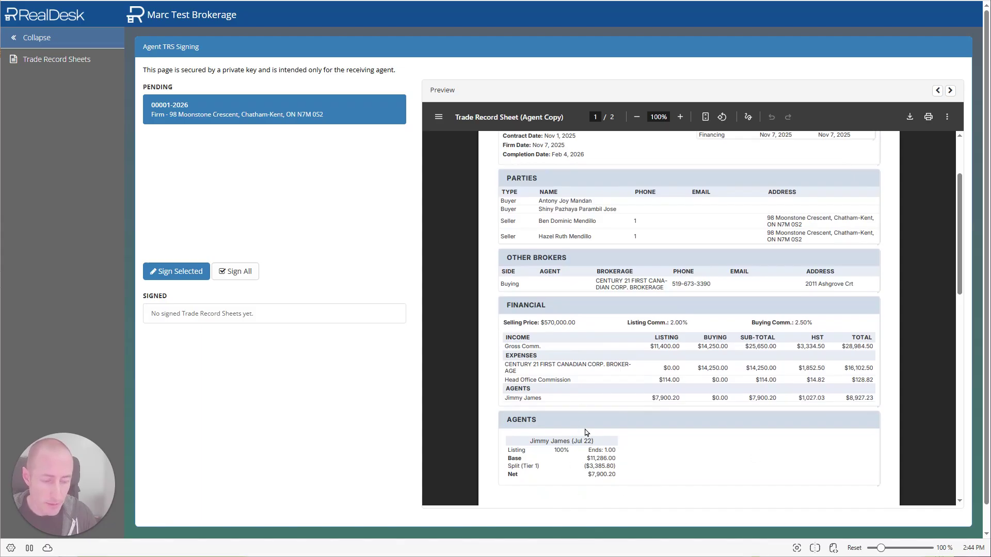
scroll(647, 289, "down", 1)
scroll(647, 288, "down", 6)
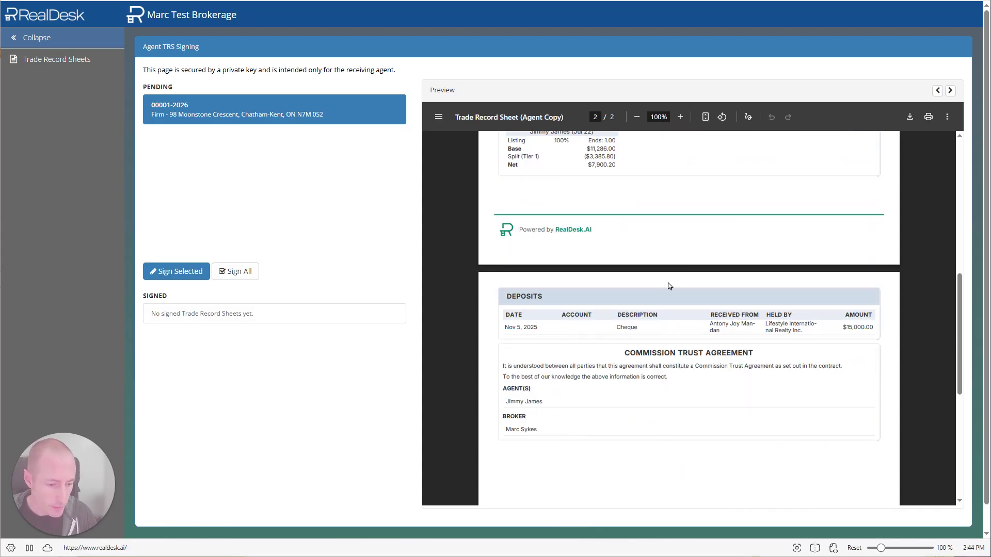
scroll(606, 392, "up", 5)
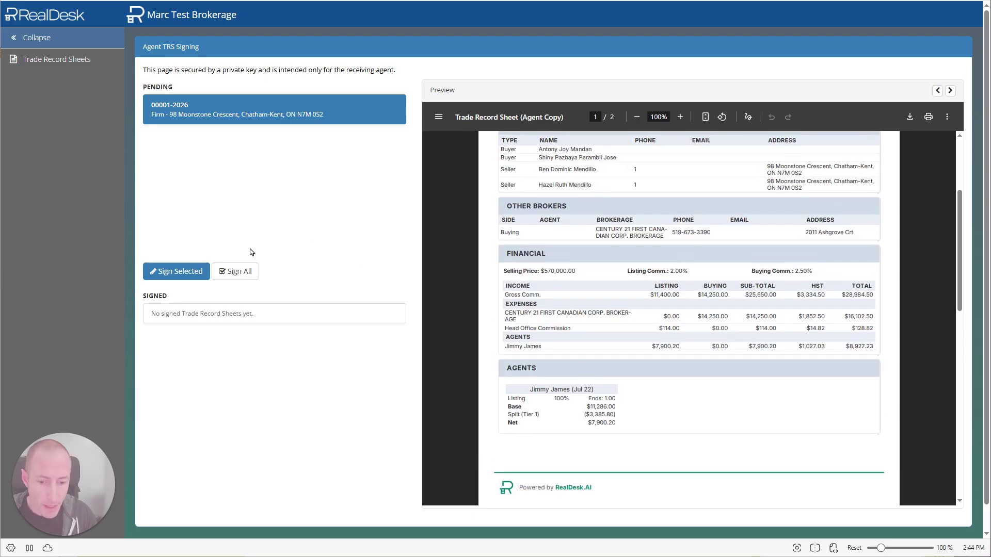
left_click(175, 272)
mouse_move(57, 509)
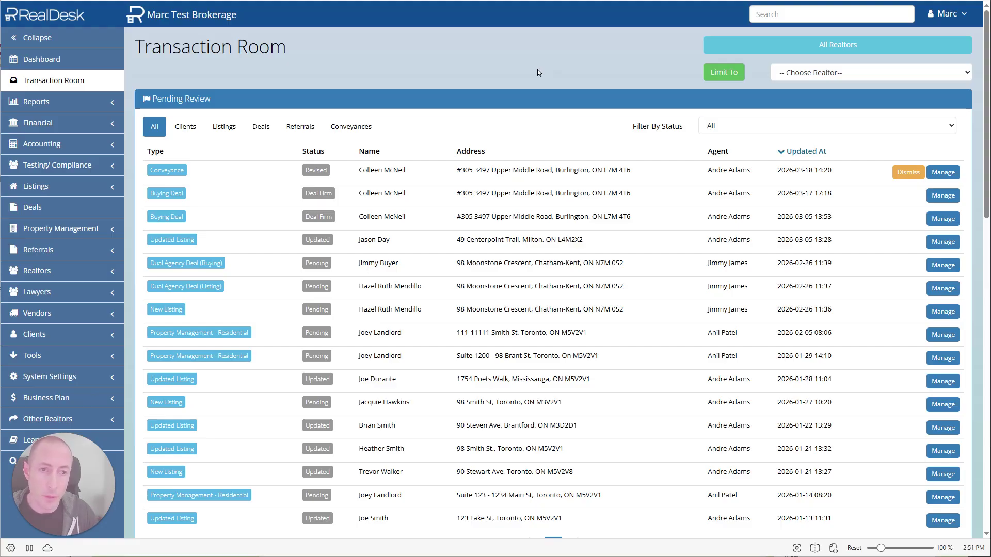
left_click(481, 170)
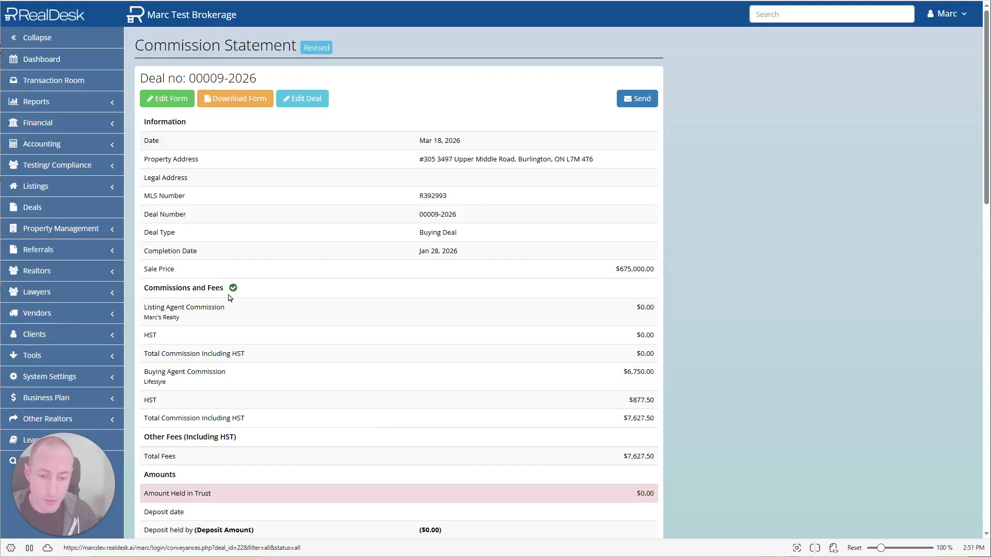
mouse_move(237, 293)
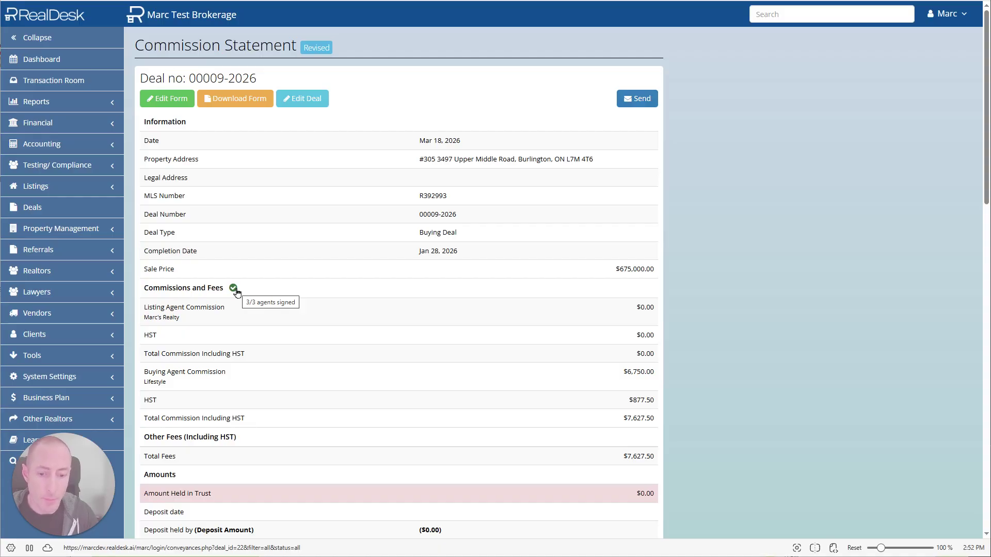
left_click(233, 288)
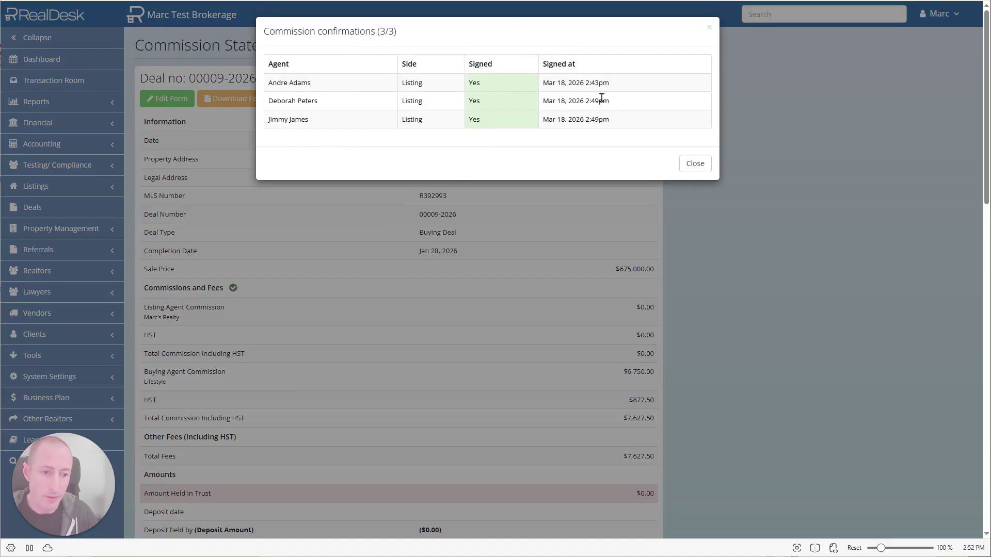
left_click(695, 164)
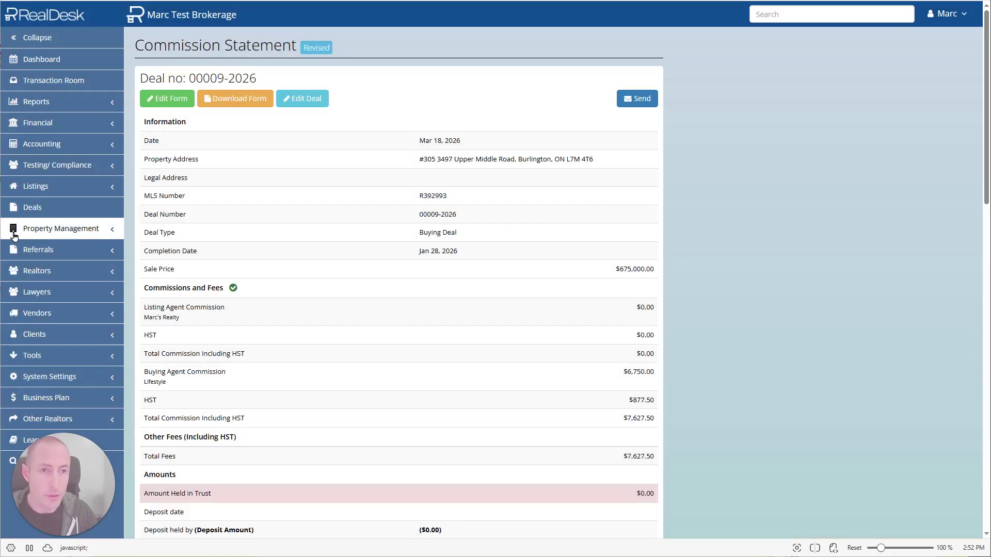
On the Brokerage Activity Page, view commission confirmations for deals 00009-2026 and 00010-2026
key("ctrl+w")
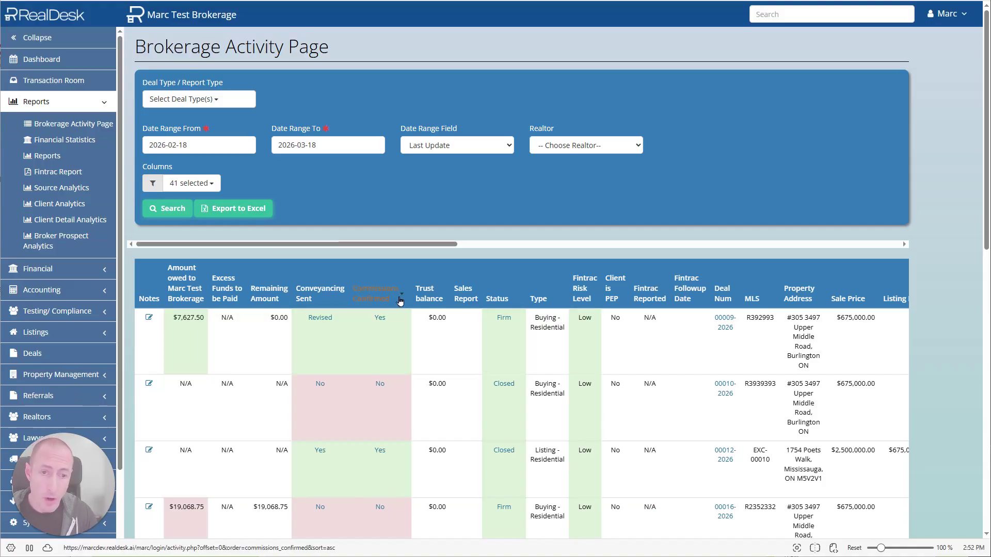
left_click(380, 319)
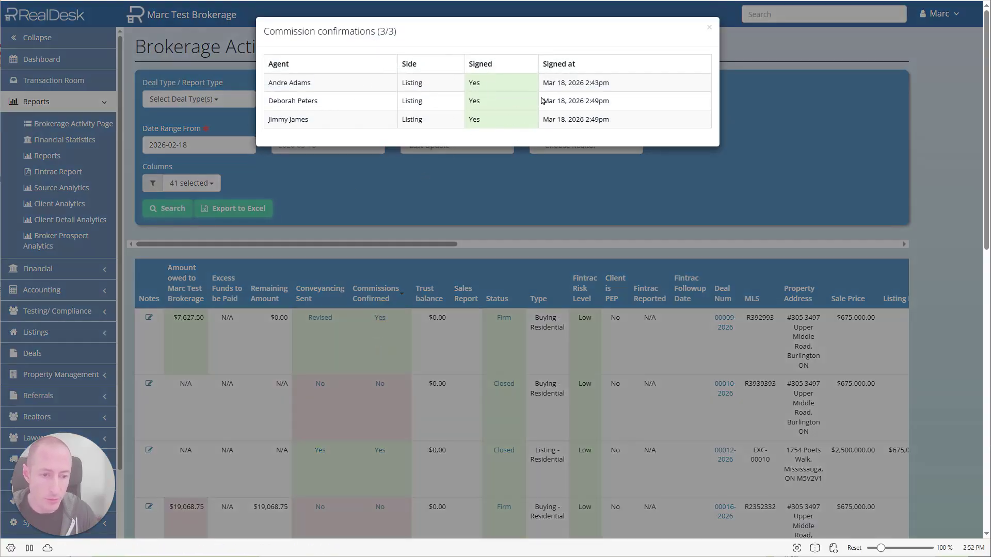
left_click(709, 27)
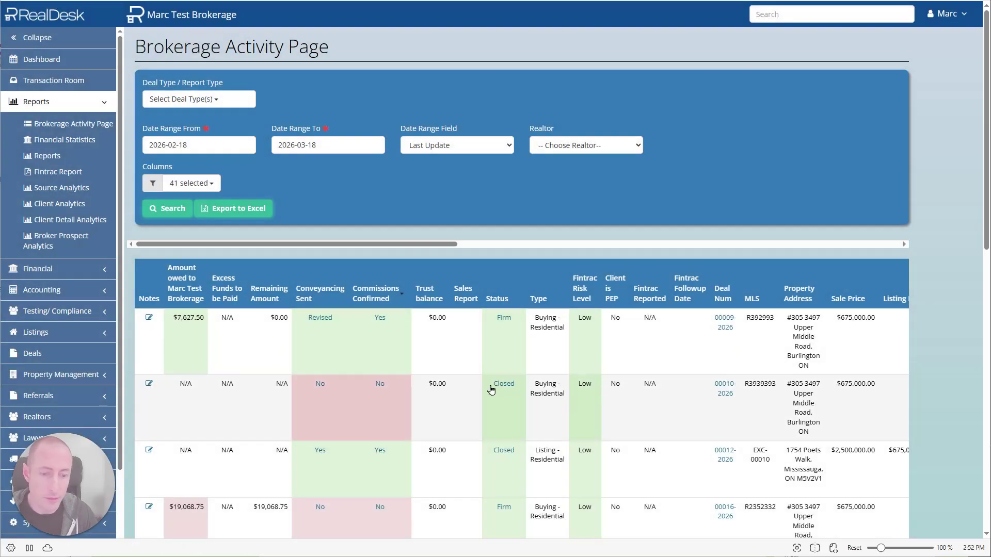
left_click(380, 384)
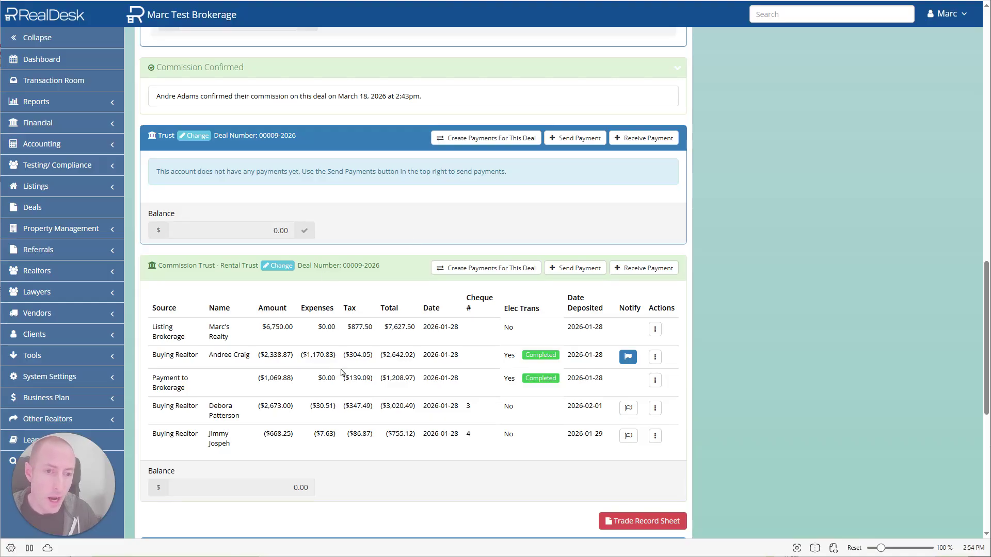
Scroll deal 00009-2026's payments page down to the Close File panel
scroll(336, 372, "down", 1)
scroll(308, 509, "down", 1)
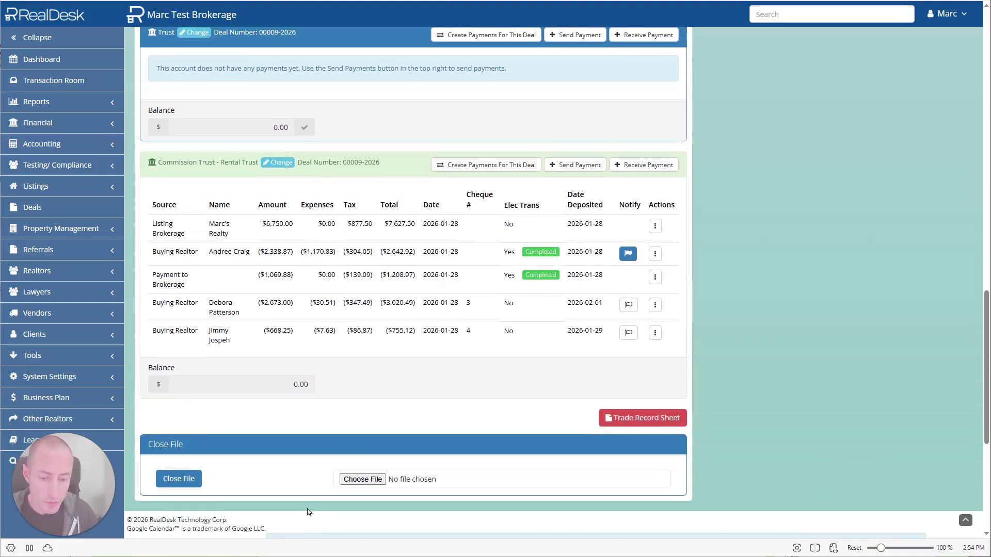
Close deal 00009-2026's file, confirm with OK, and return to the Dashboard
left_click(181, 486)
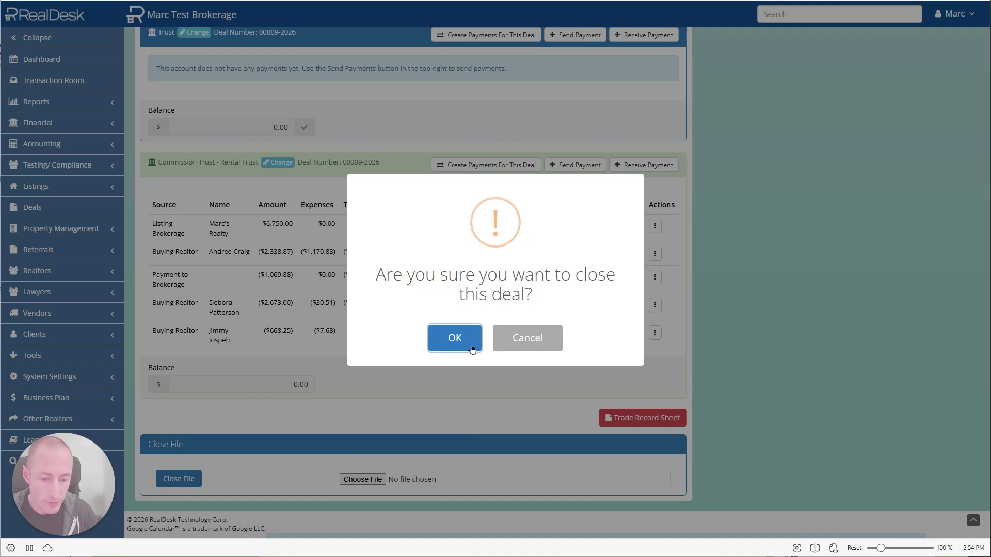
left_click(472, 349)
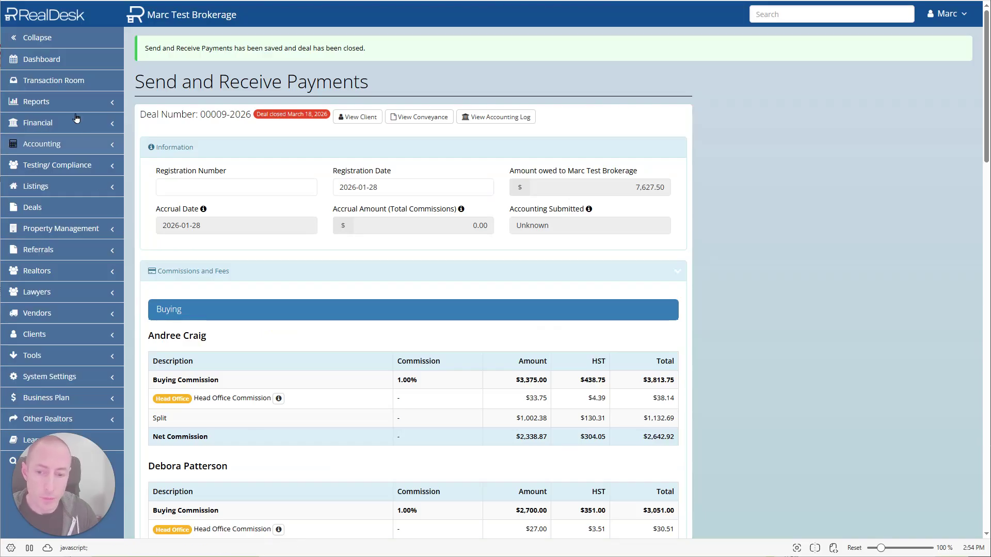
left_click(47, 59)
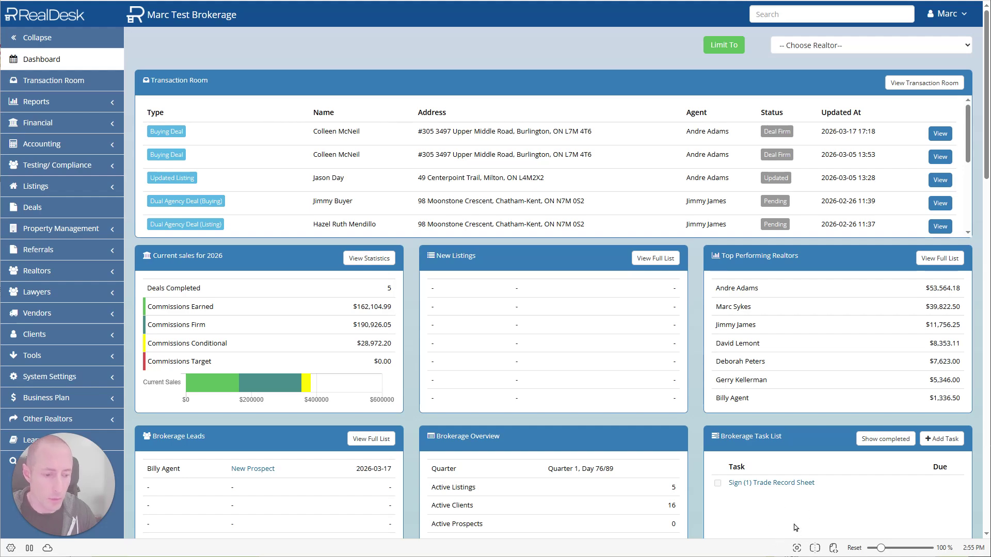
Open the pending Trade Record Sheet task and scroll deal 00009-2026's sheet to the agent signatures
left_click(774, 484)
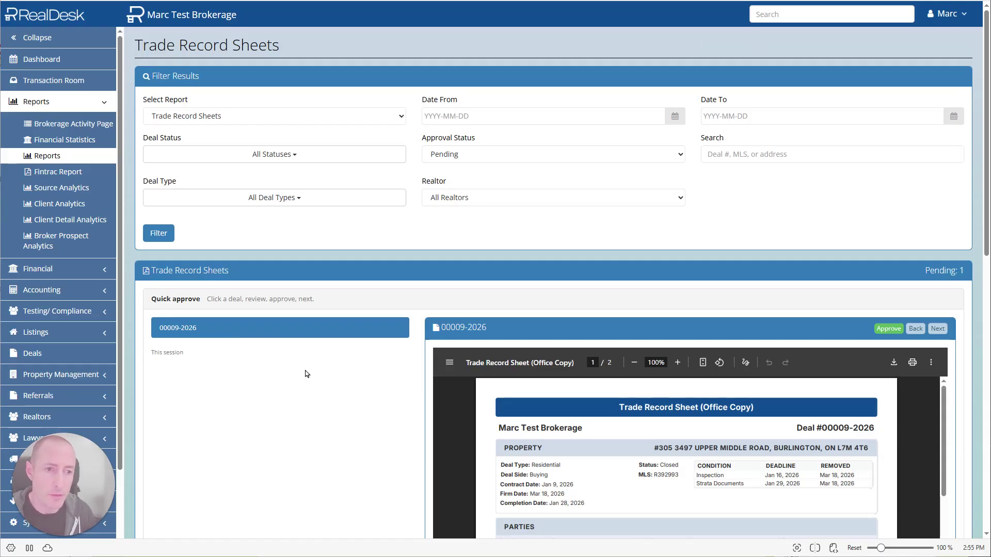
scroll(388, 338, "down", 1)
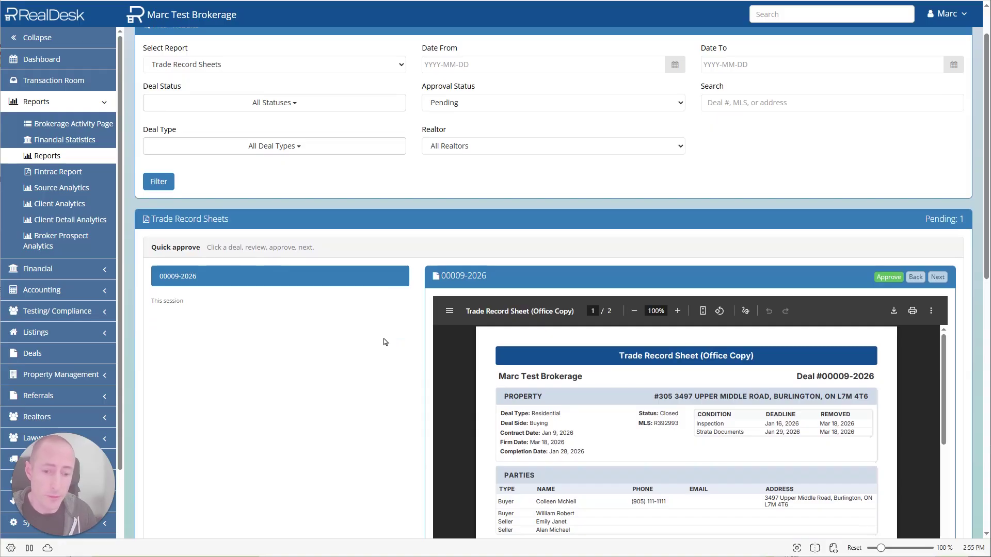
scroll(523, 181, "down", 3)
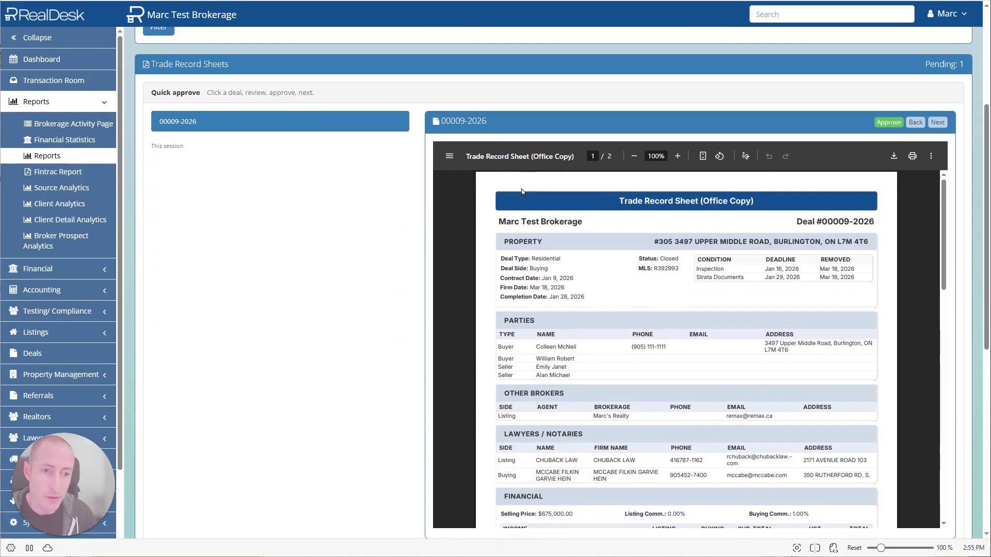
scroll(588, 339, "down", 5)
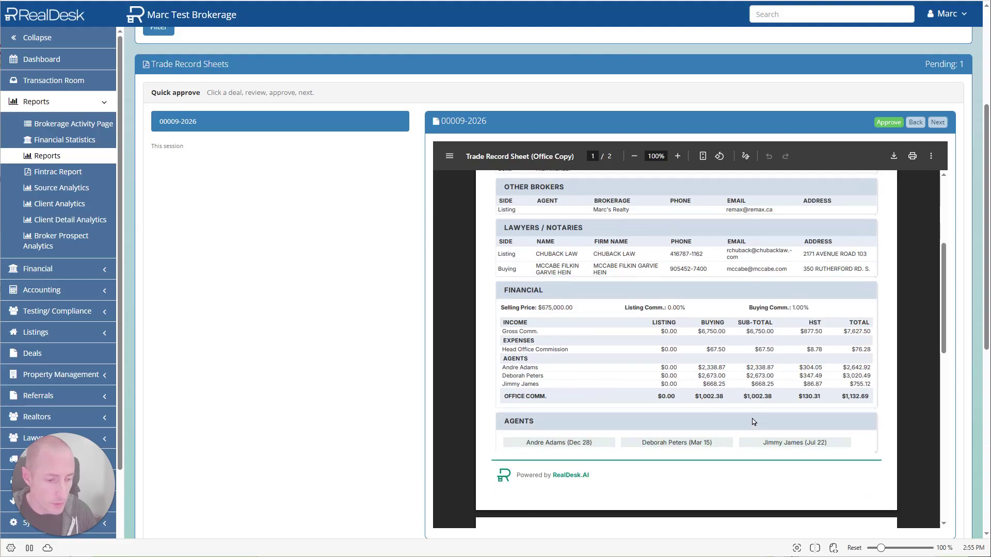
scroll(613, 438, "down", 4)
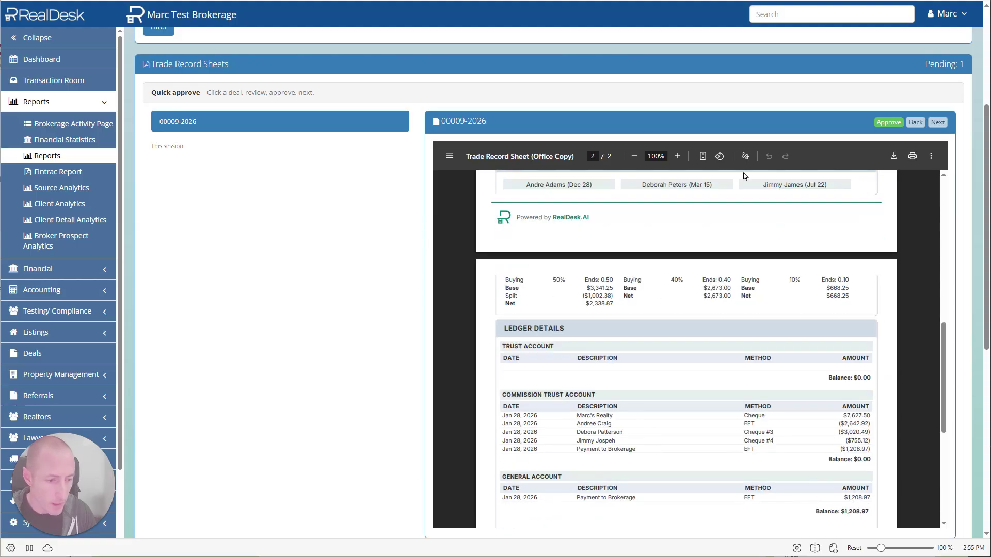
scroll(655, 361, "down", 2)
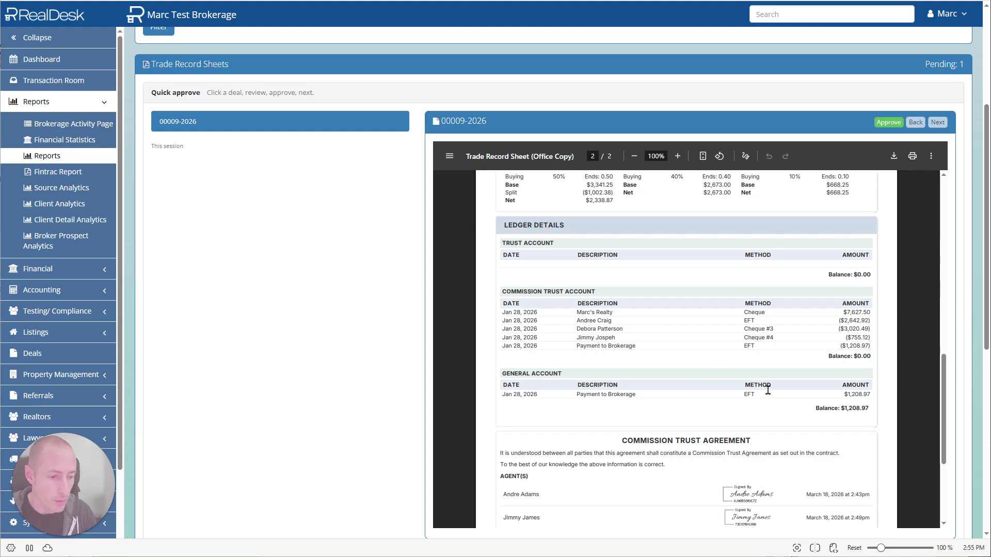
scroll(684, 392, "down", 3)
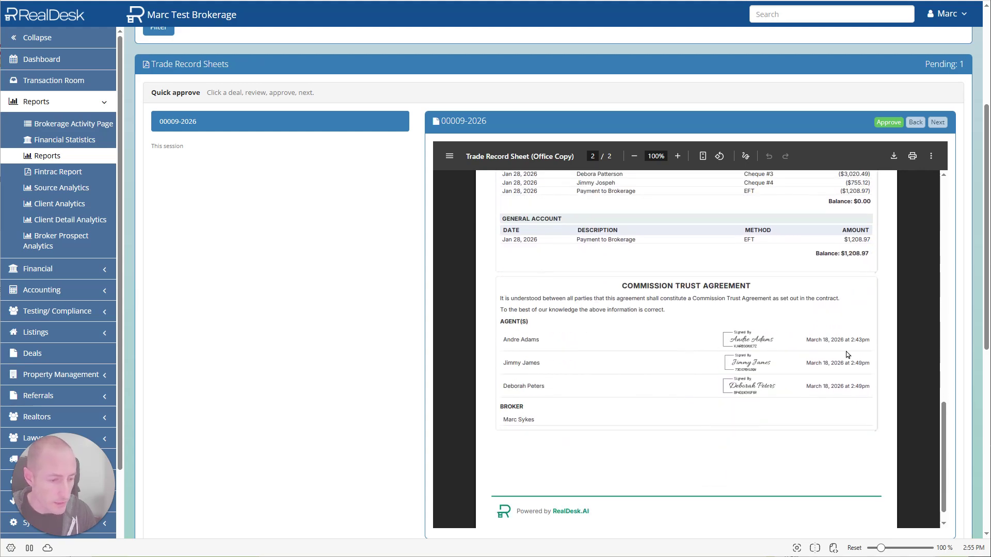
scroll(655, 452, "up", 3)
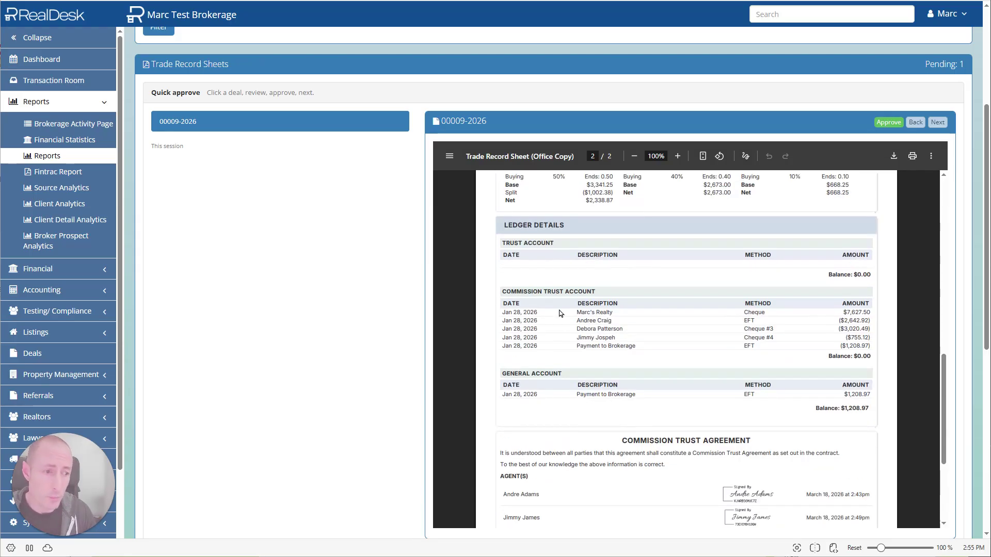
Approve the 00009-2026 Trade Record Sheet, verify its broker signature in preview, then return to the deal page
left_click(888, 122)
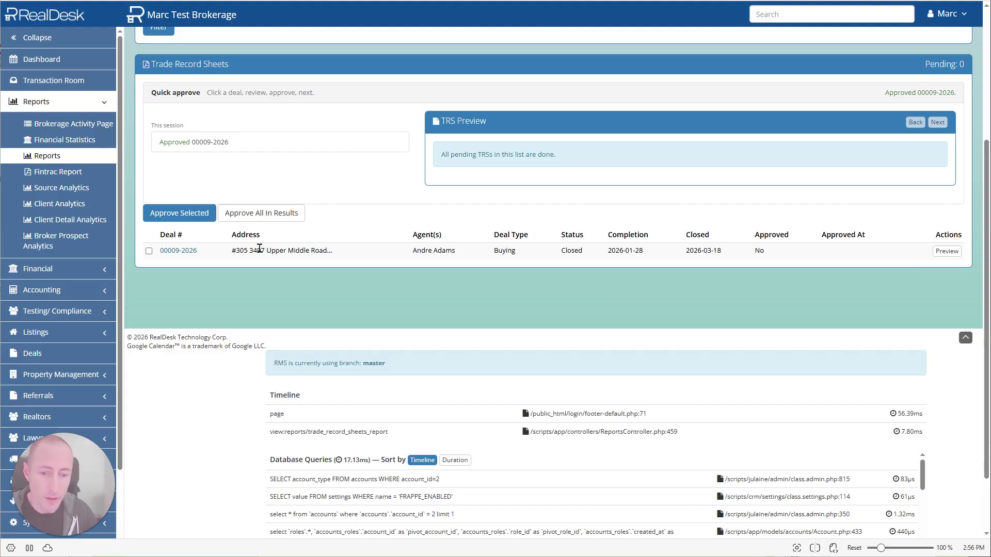
left_click(947, 253)
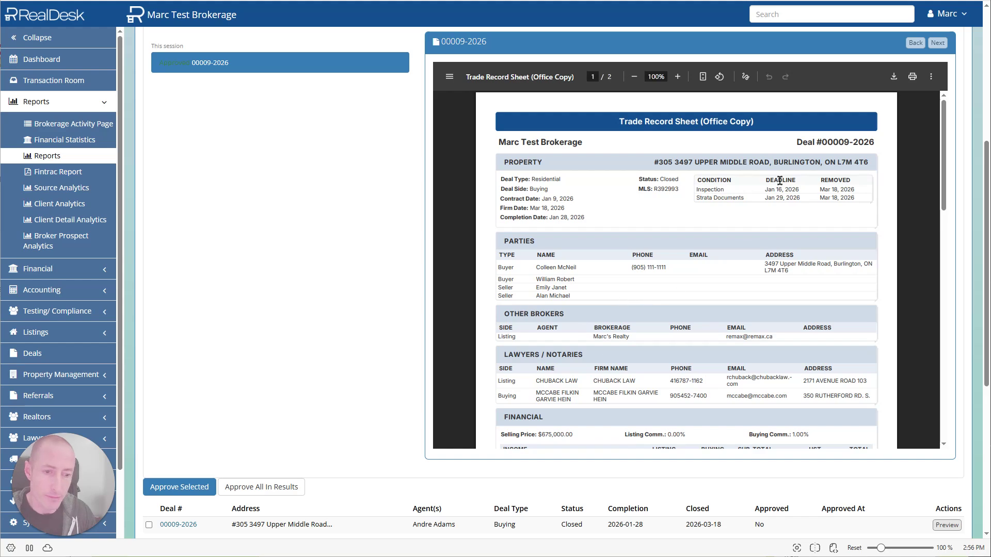
scroll(593, 238, "down", 15)
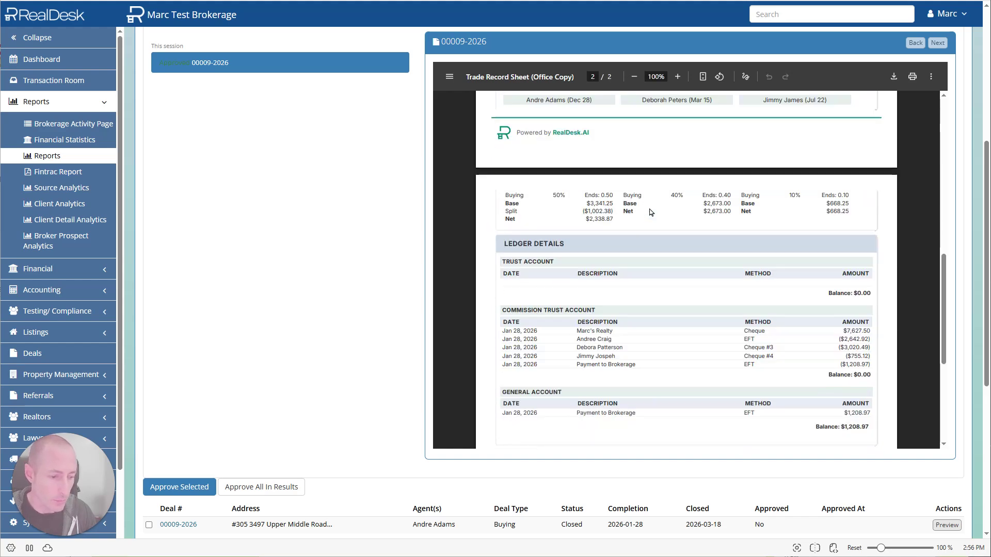
scroll(648, 215, "down", 3)
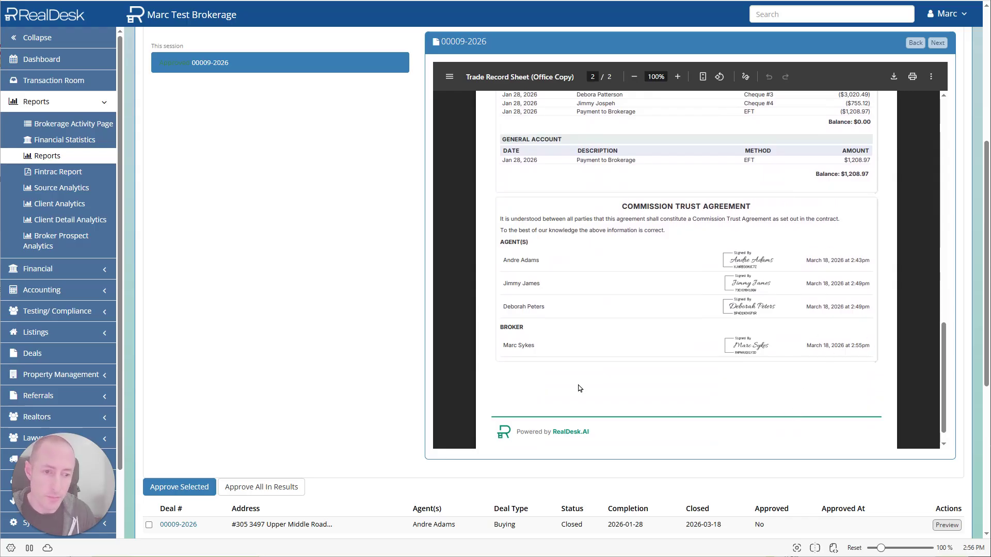
key("ctrl+Tab")
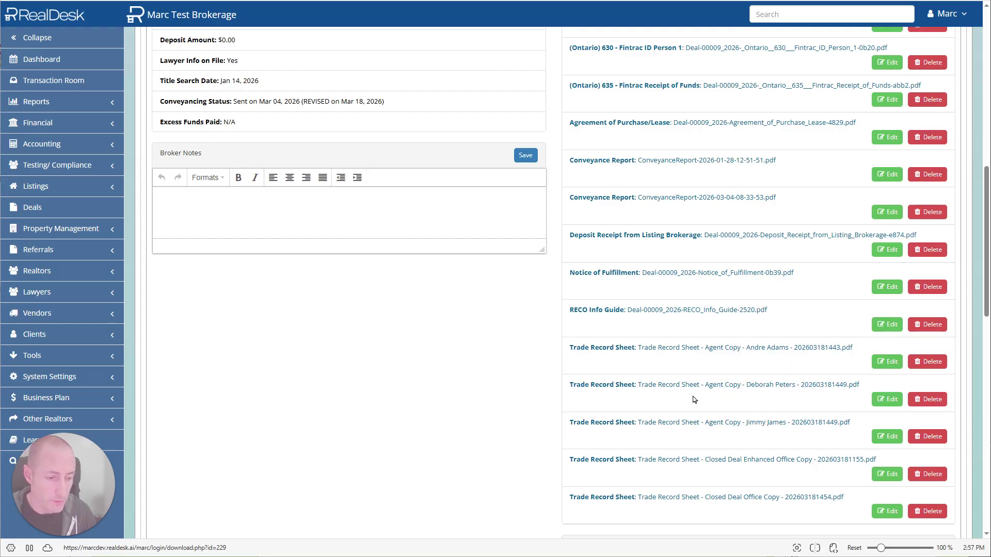
scroll(694, 400, "down", 1)
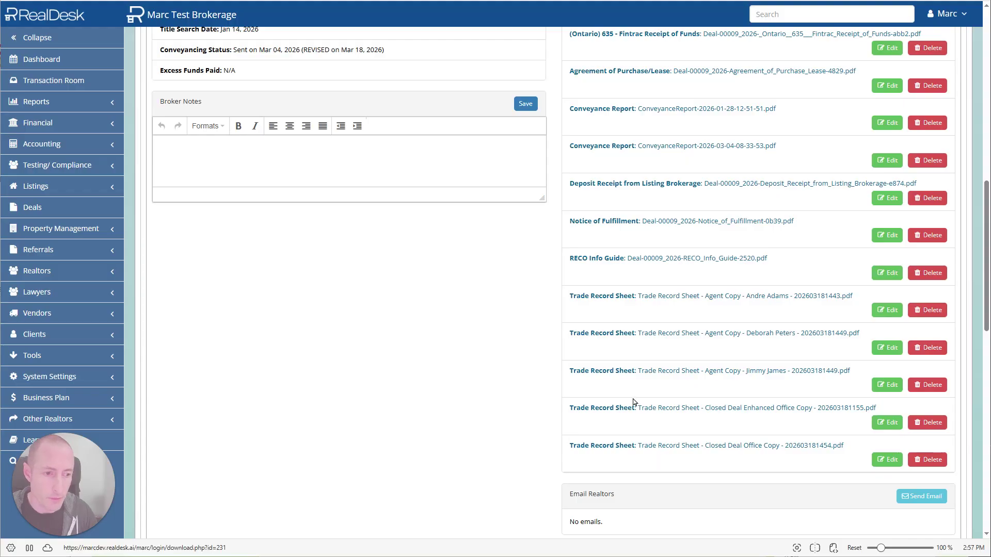
scroll(634, 402, "up", 5)
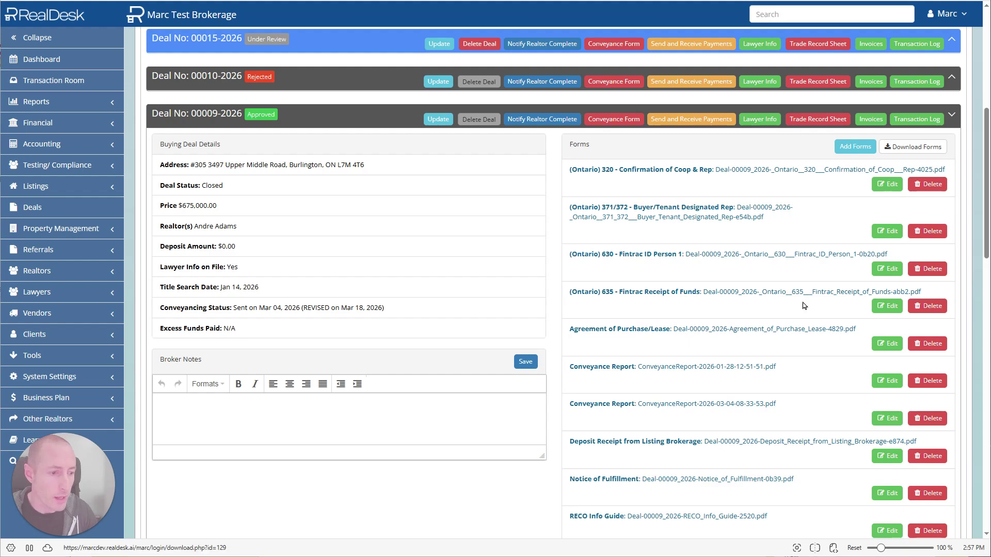
Show deal 00009-2026's Trade Record Sheet copies: the Office Copy and three agent copies
left_click(814, 123)
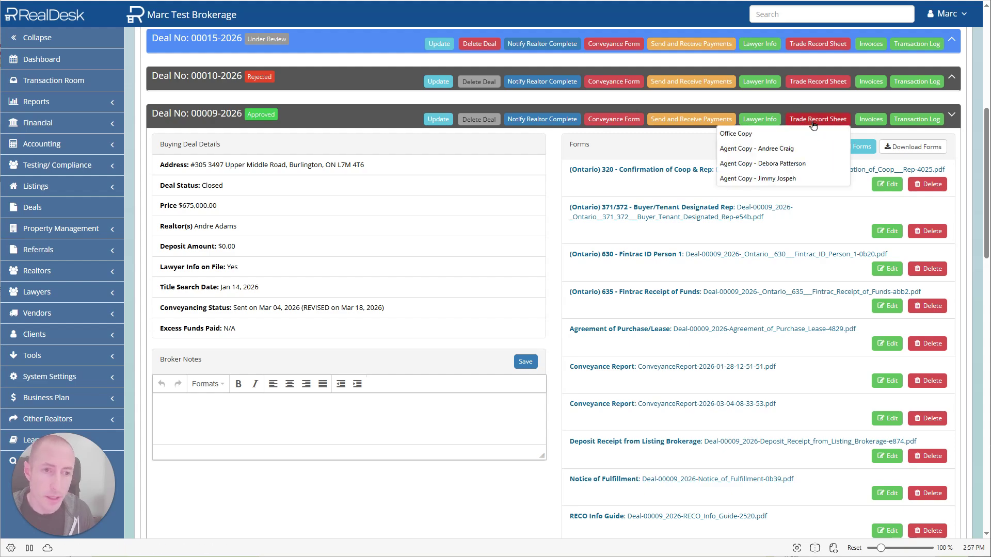